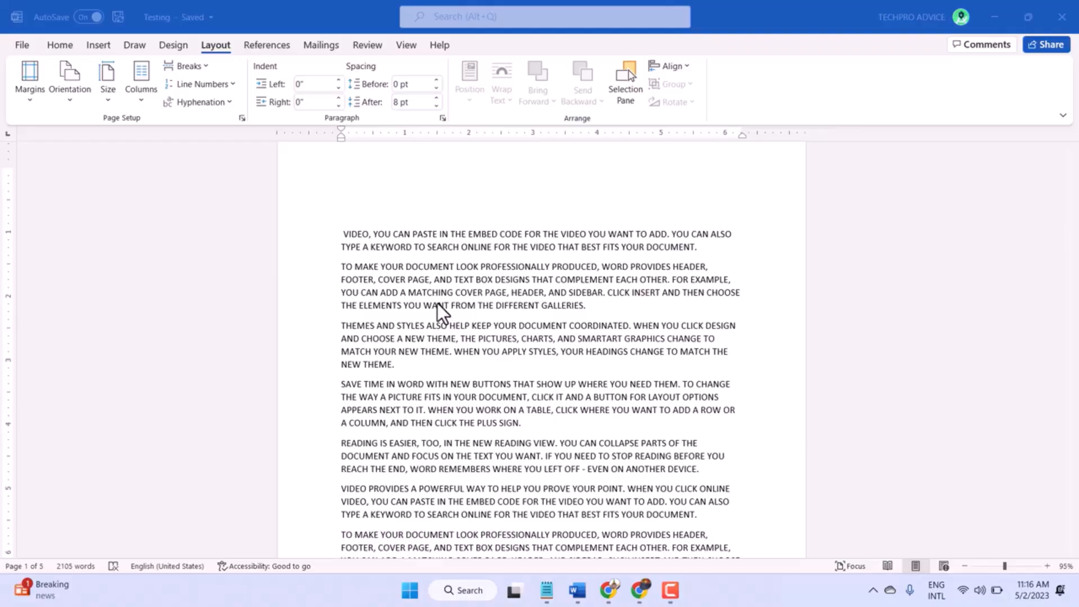
Select the second through fifth paragraphs on the first page and suppress line numbering for them
scroll(458, 275, down, 12)
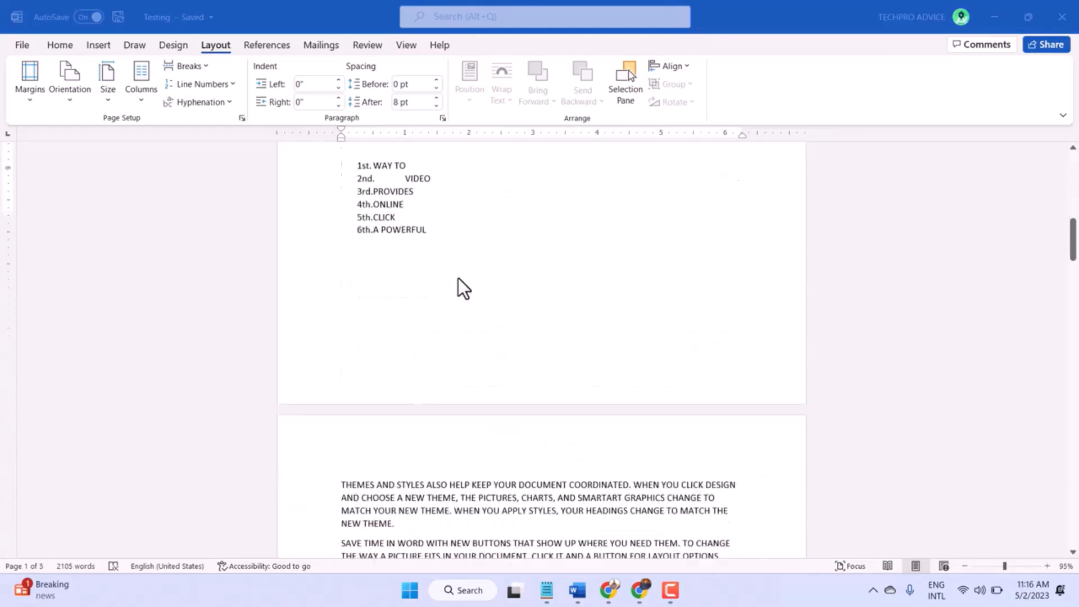
scroll(457, 279, down, 15)
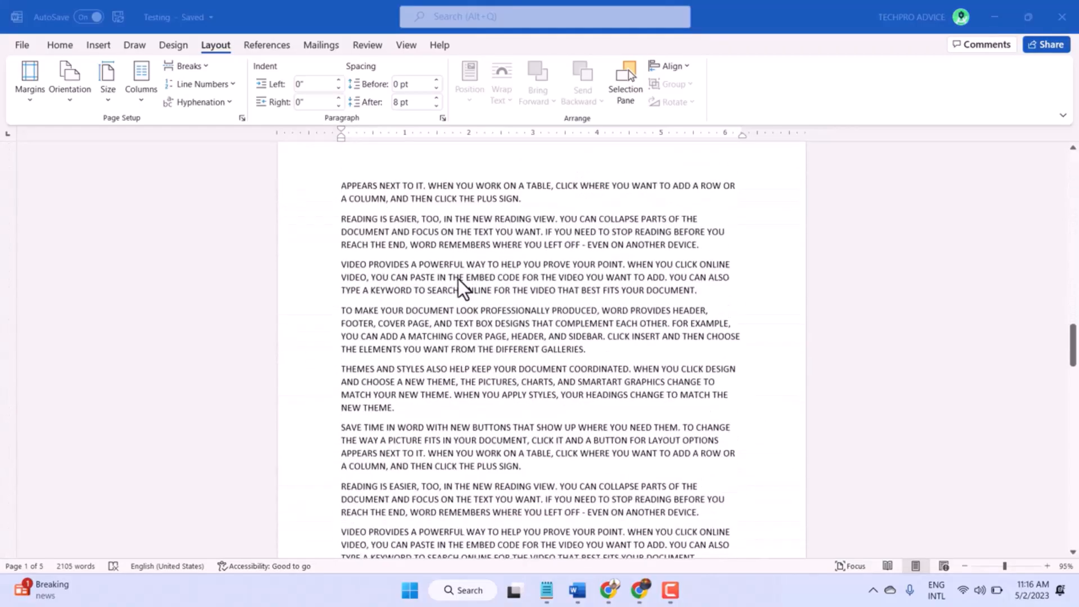
scroll(457, 278, down, 15)
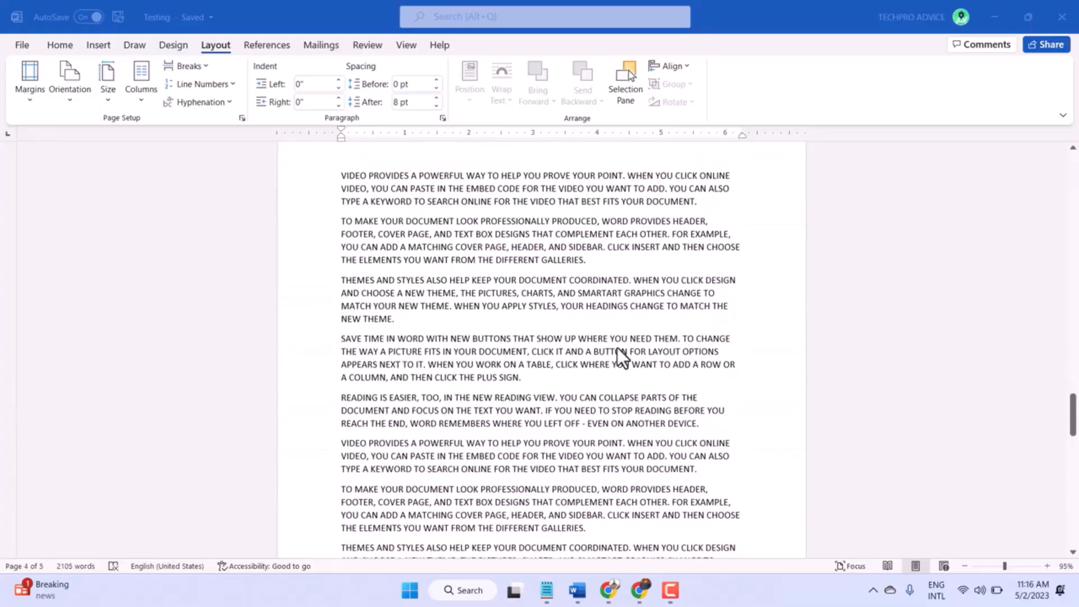
drag(1072, 402, 1077, 157)
scroll(494, 253, down, 3)
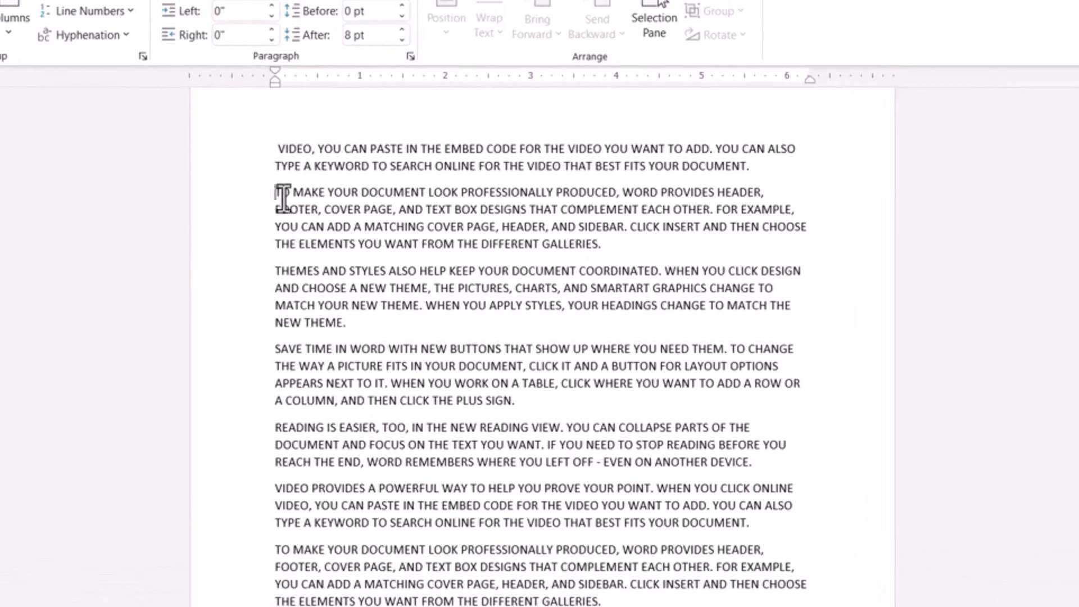
drag(340, 223, 763, 475)
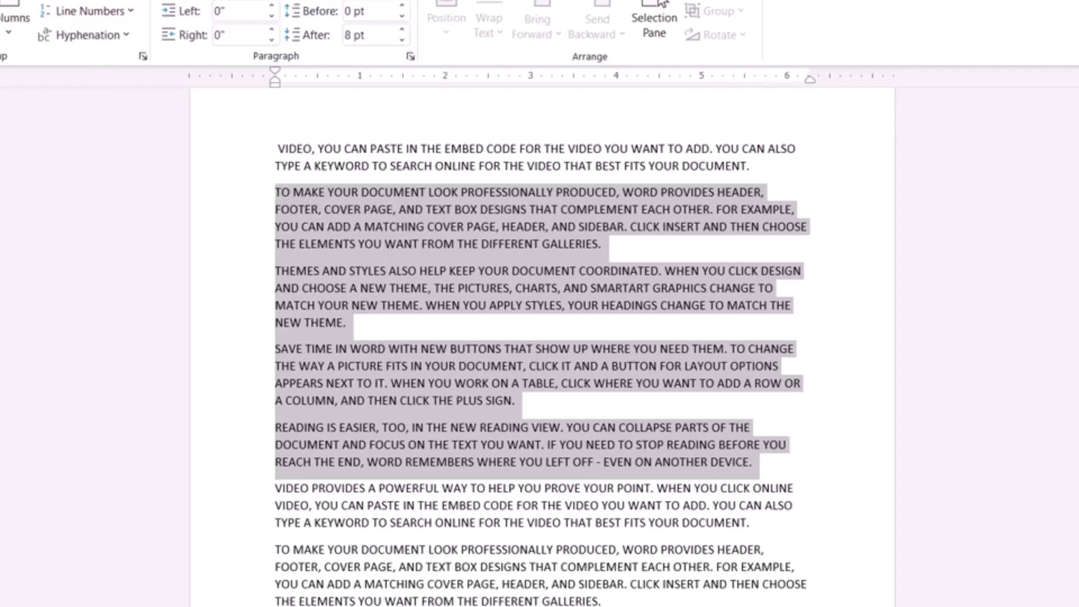
key(alt+h)
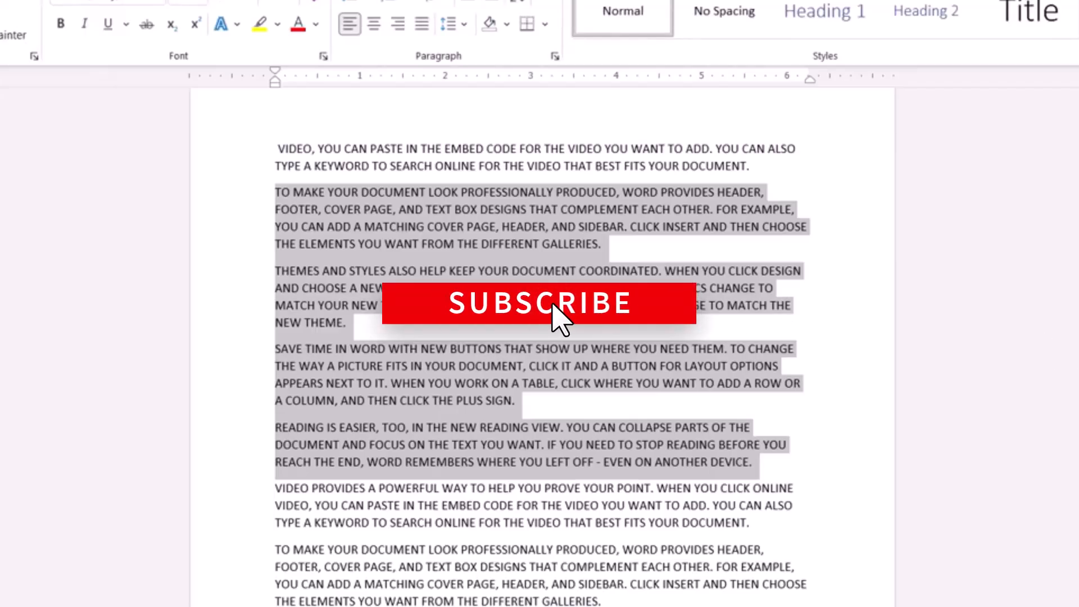
key(alt+p)
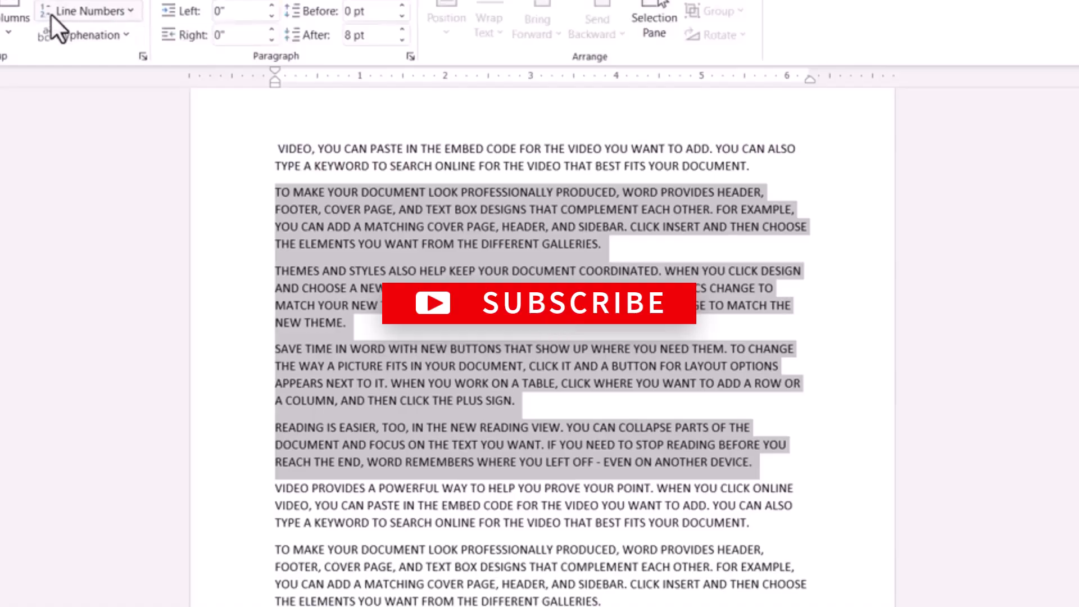
click(128, 12)
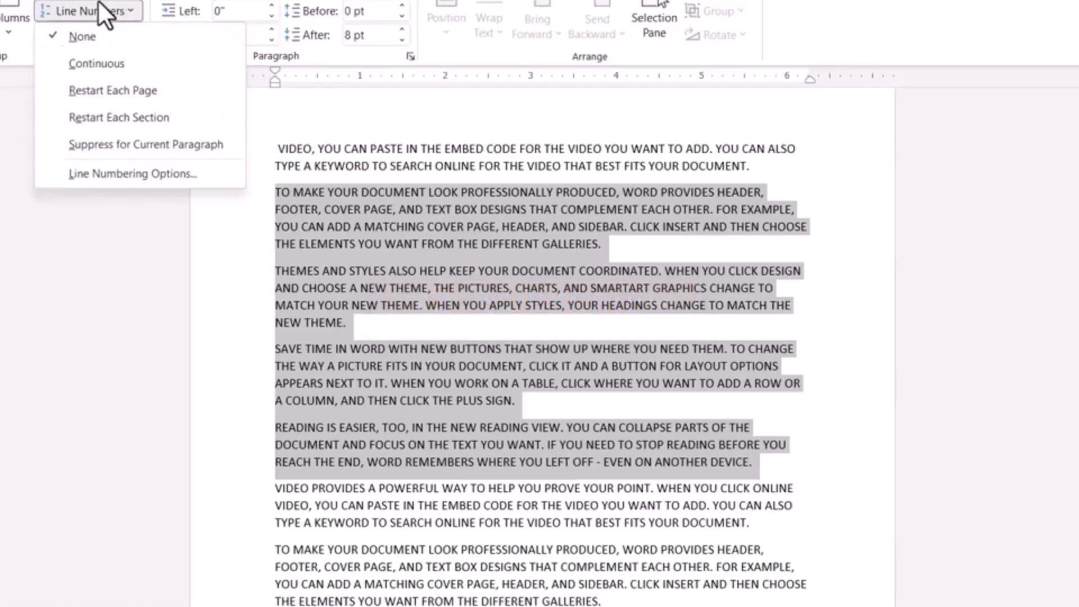
click(55, 14)
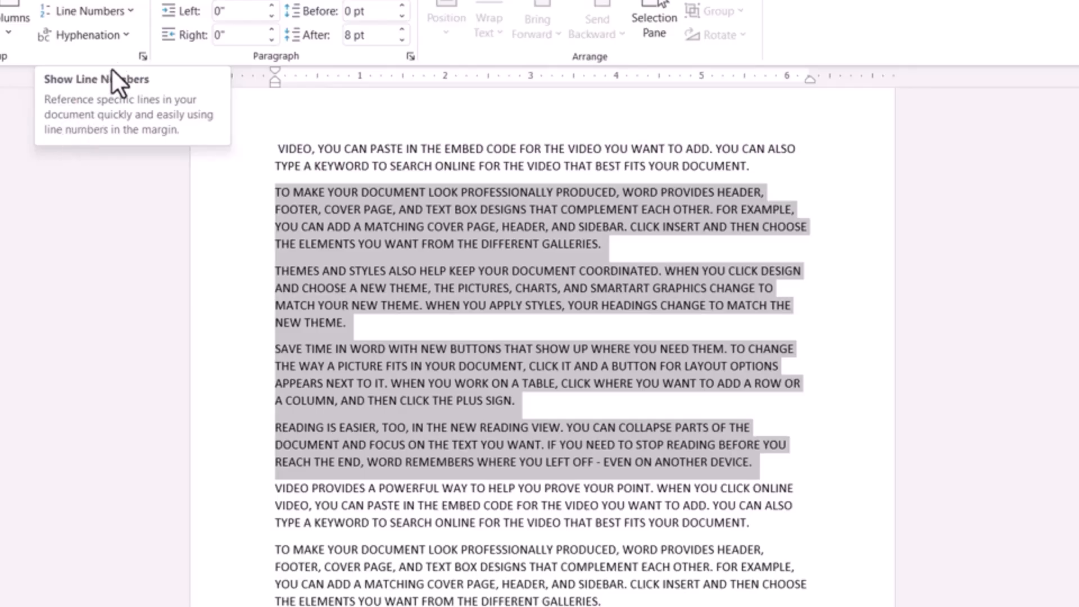
click(108, 12)
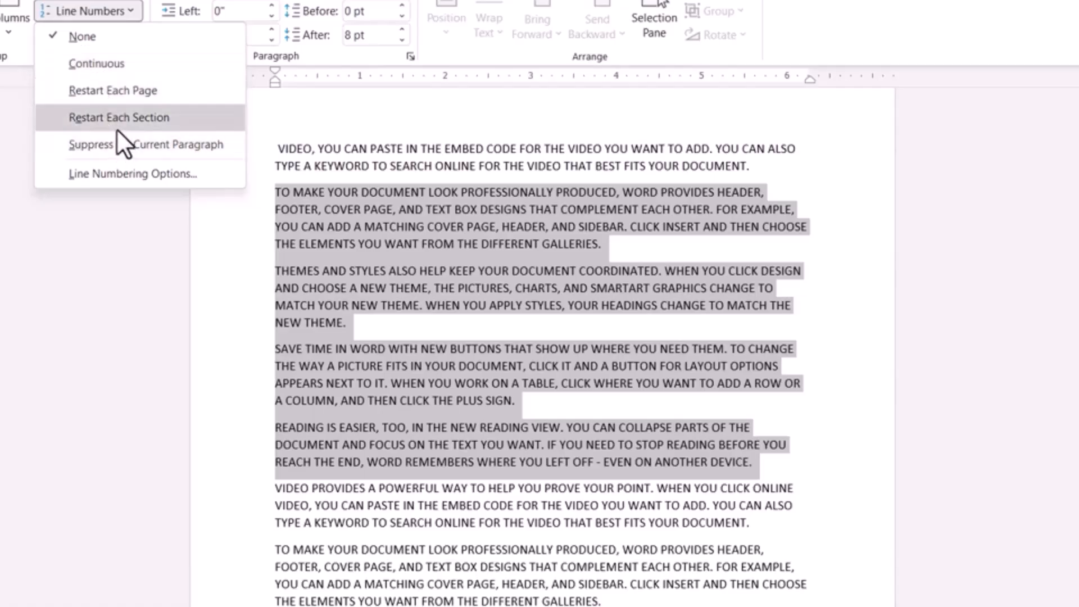
click(87, 146)
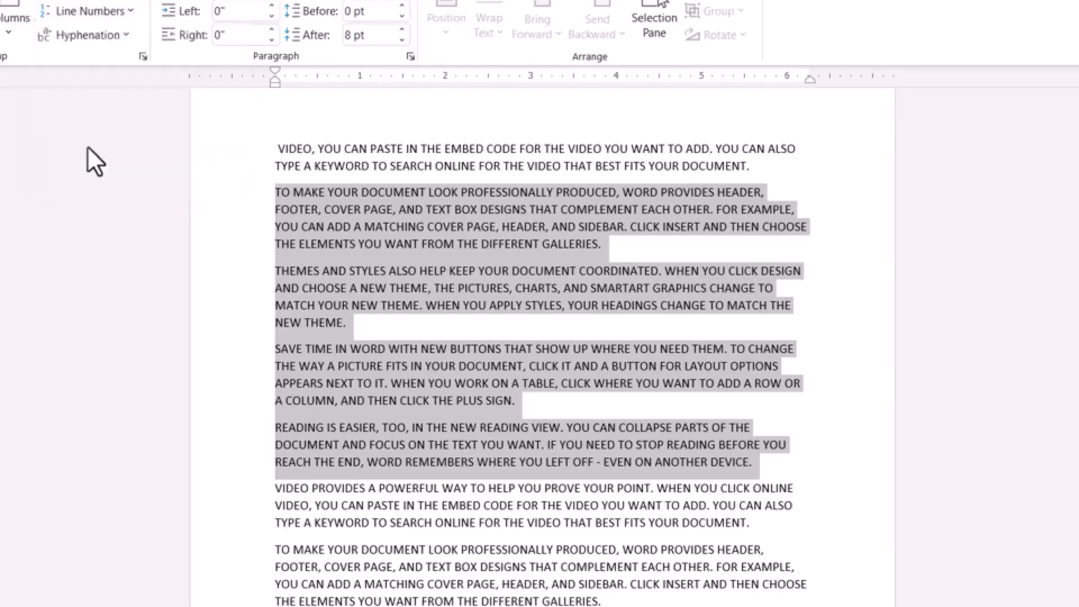
Clear the paragraph selection and turn on continuous line numbering for the document
click(340, 225)
drag(276, 192, 585, 414)
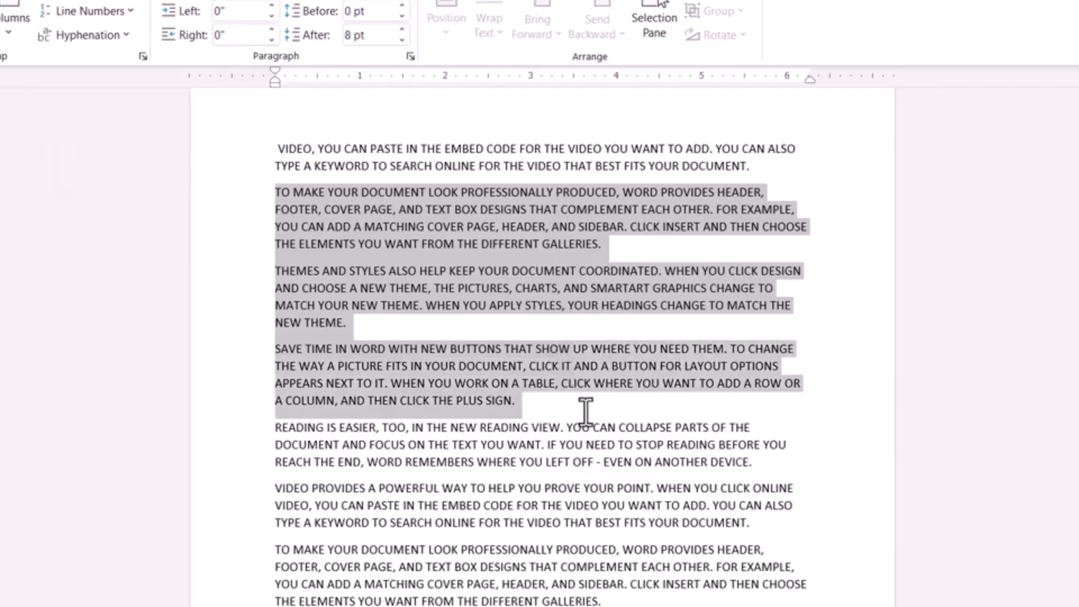
click(516, 428)
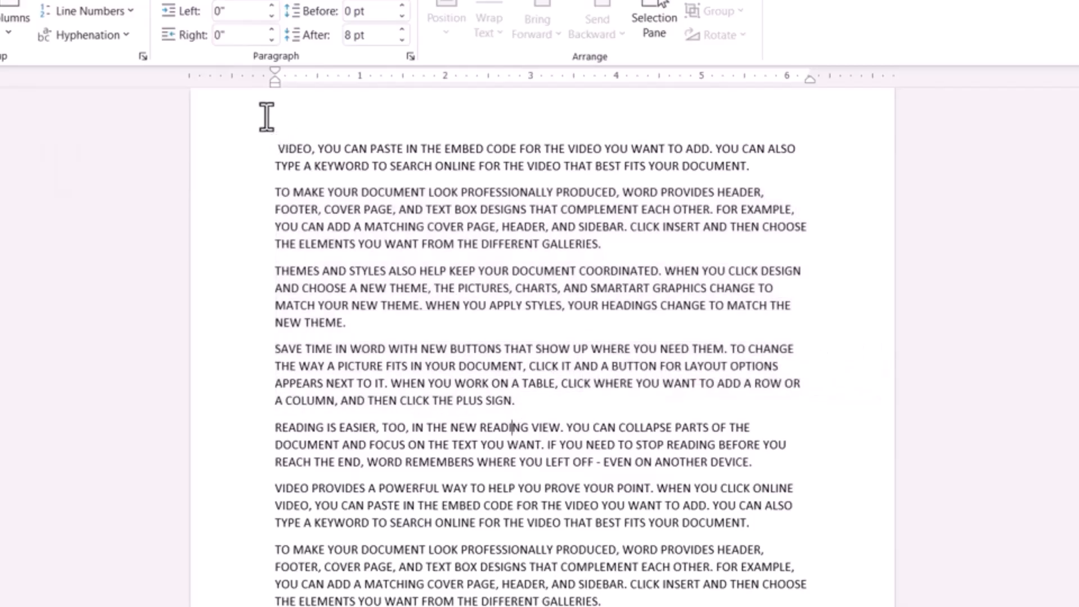
click(134, 11)
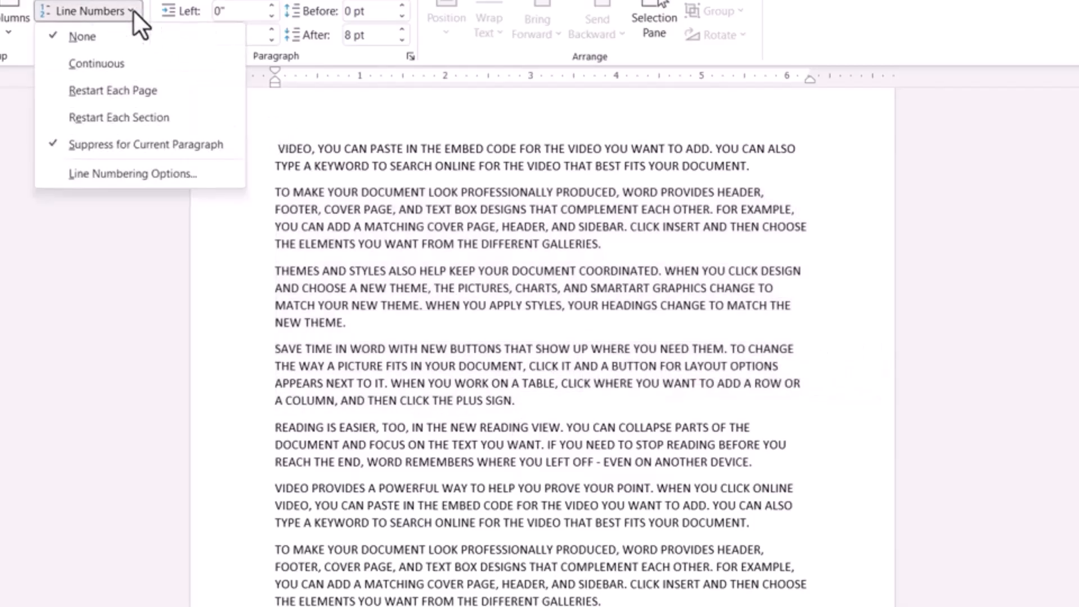
click(105, 62)
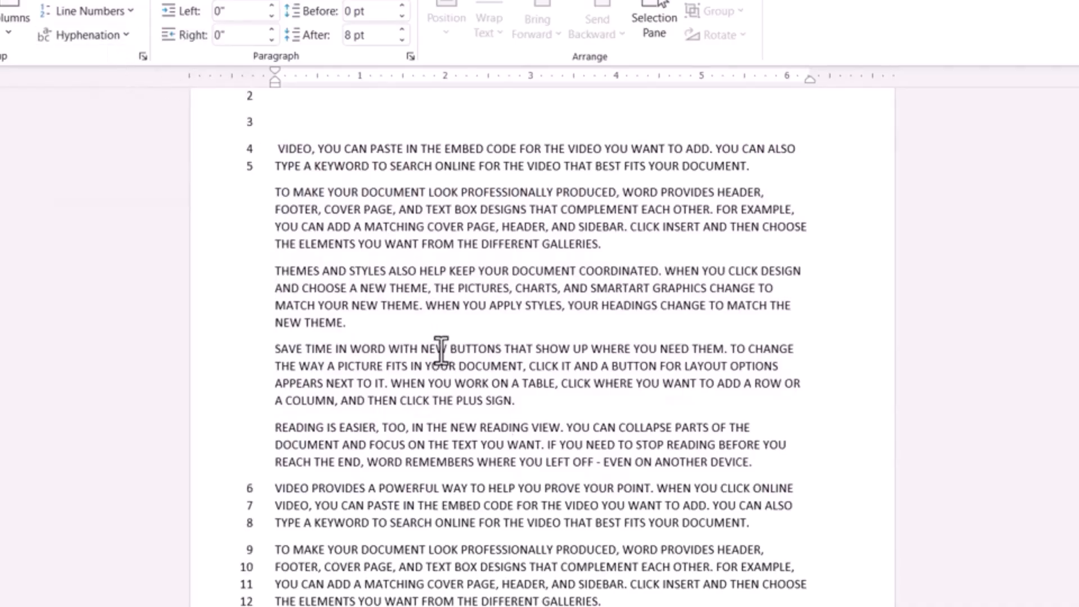
Examine how the continuous line numbers run across all pages and around the suppressed paragraphs
scroll(441, 352, down, 1)
scroll(441, 351, down, 1)
scroll(442, 351, up, 4)
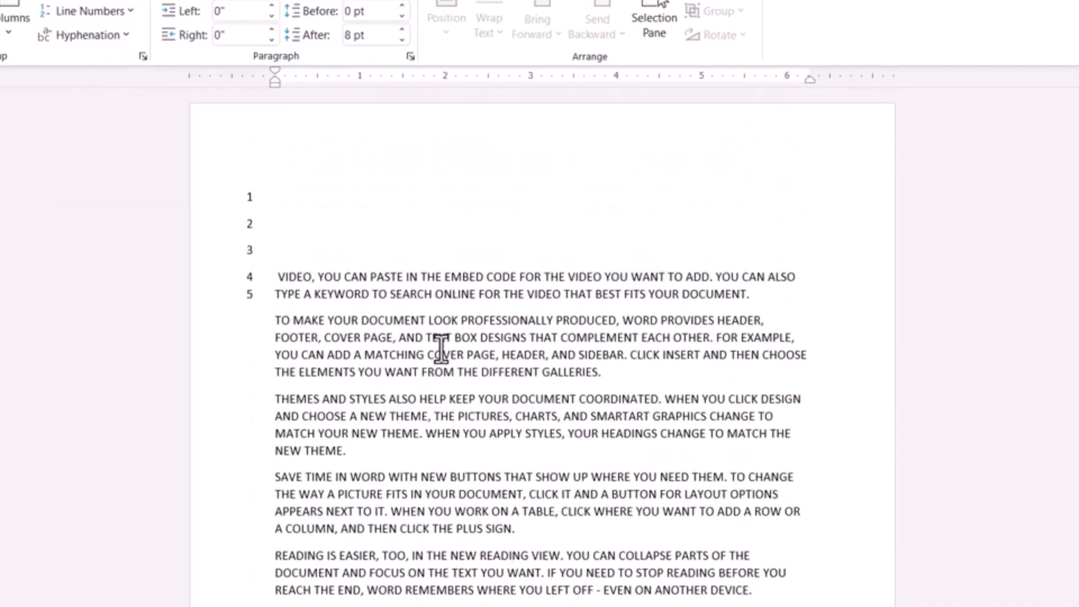
scroll(441, 348, down, 20)
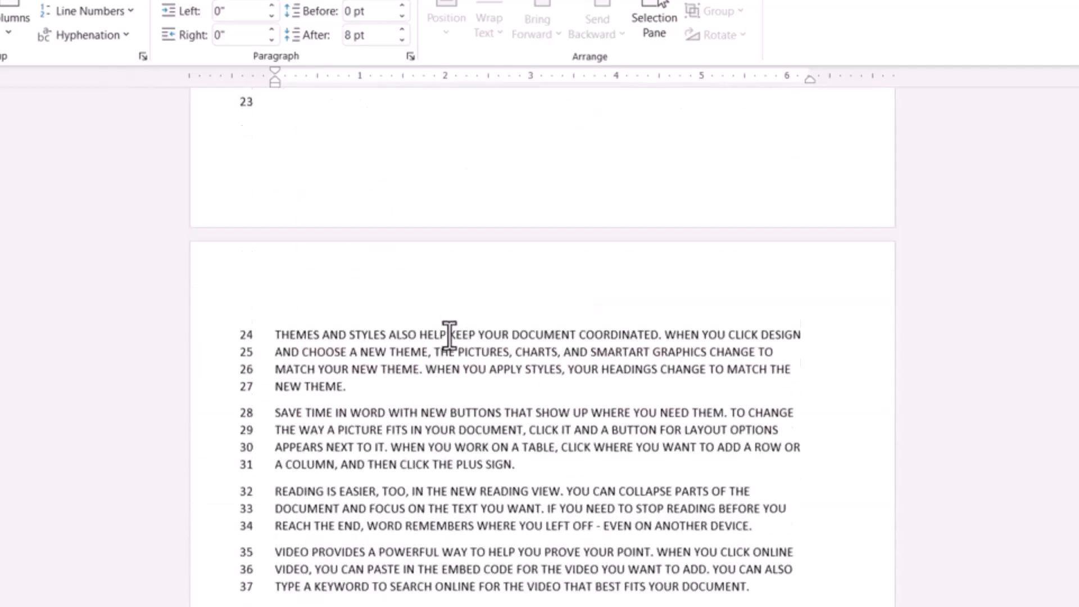
scroll(450, 336, down, 20)
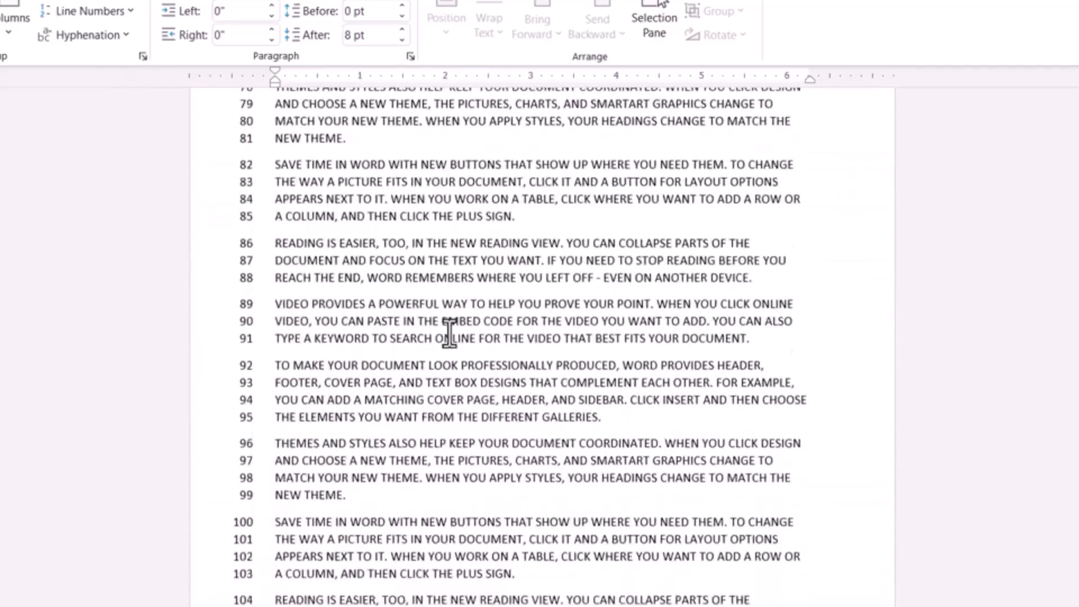
scroll(450, 333, down, 18)
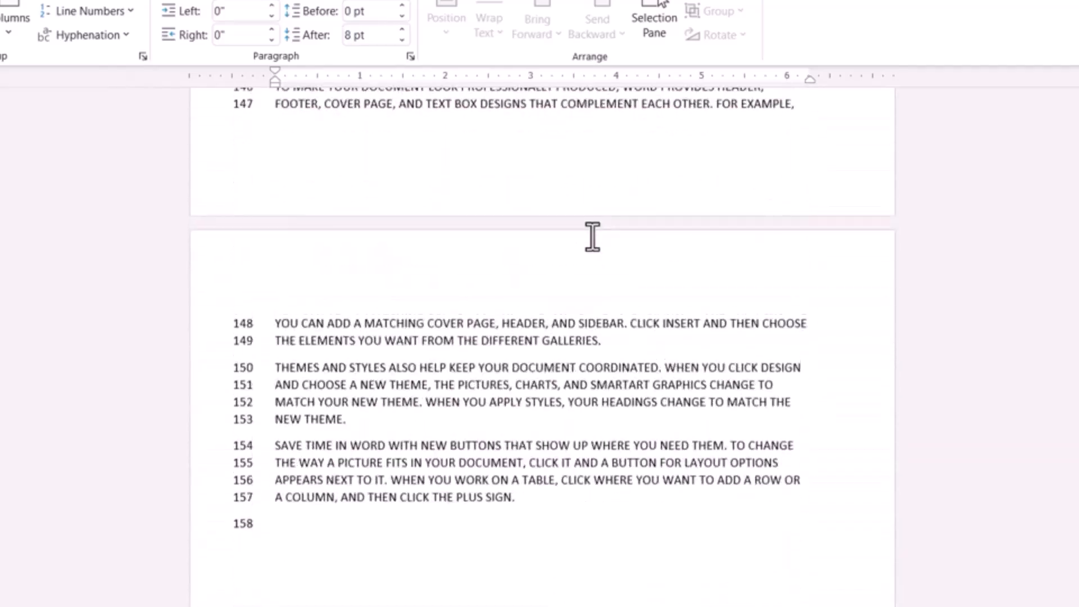
scroll(899, 438, down, 10)
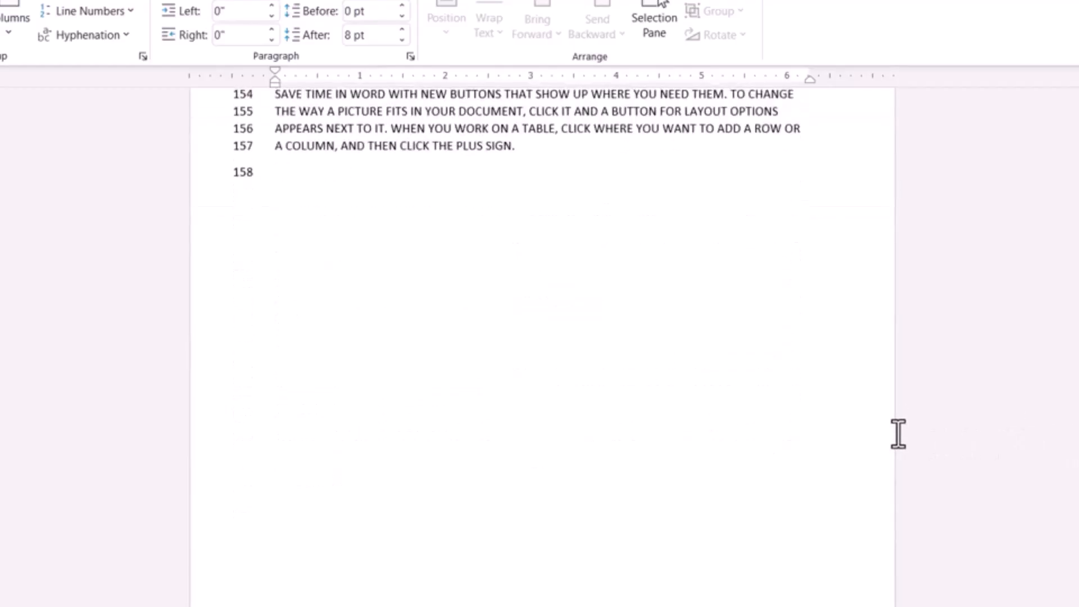
scroll(635, 404, up, 5)
scroll(635, 405, up, 10)
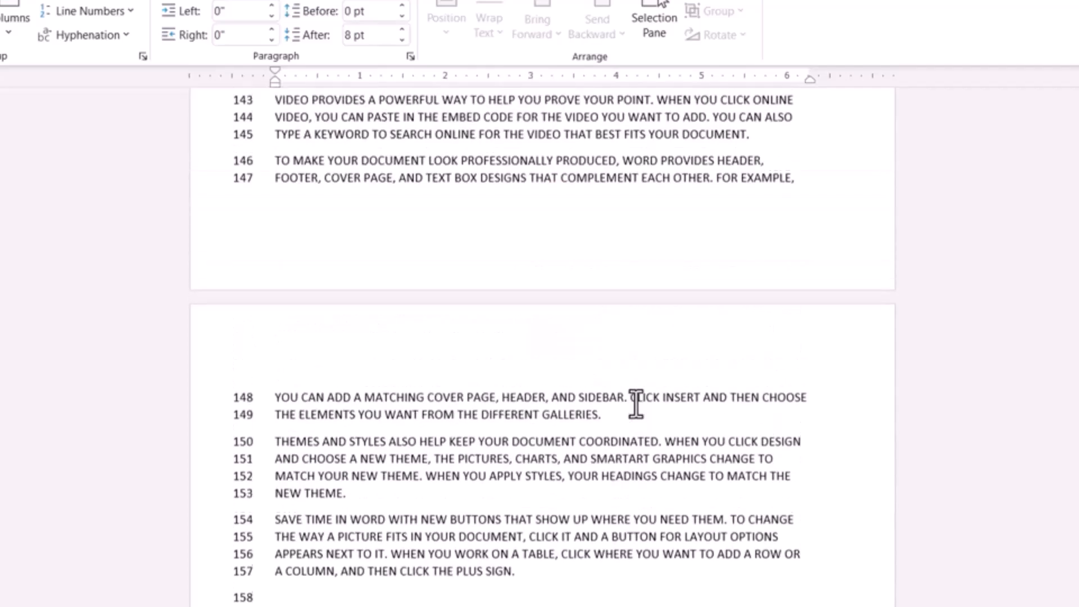
scroll(635, 405, down, 3)
scroll(635, 404, down, 7)
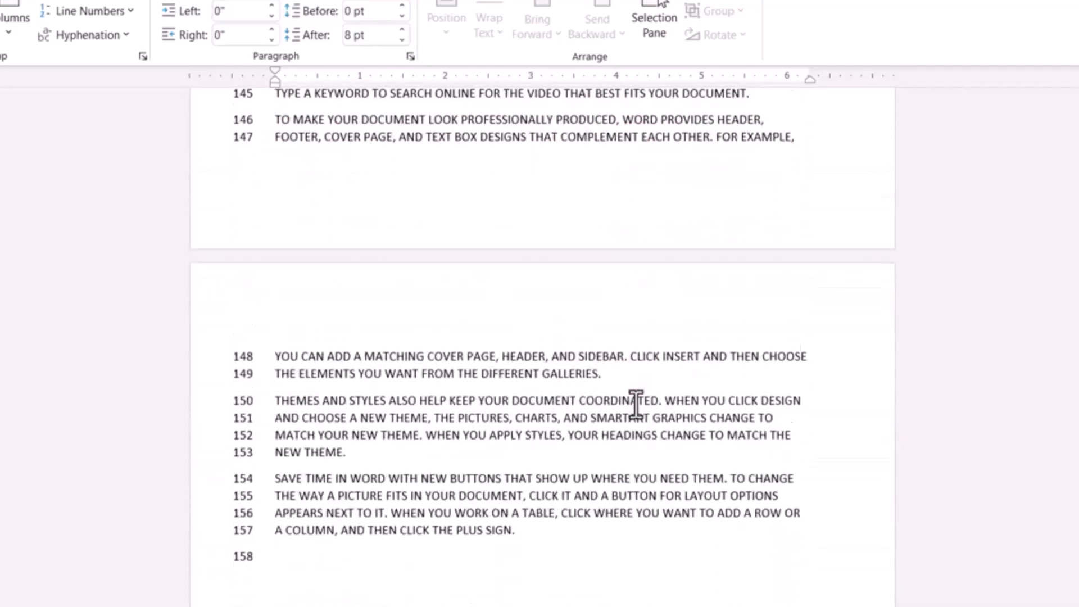
scroll(635, 404, up, 15)
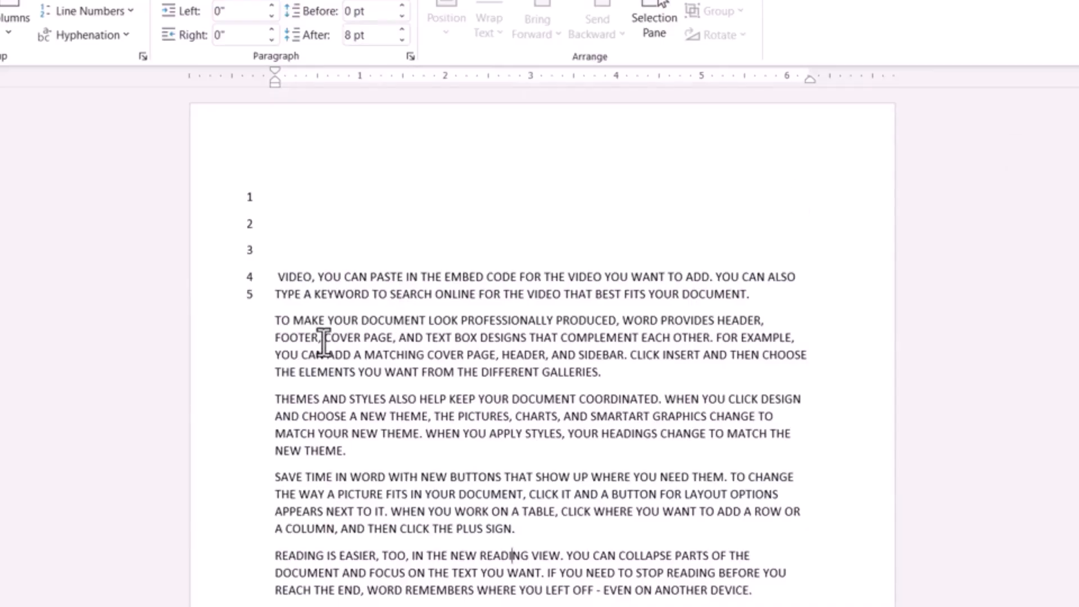
scroll(326, 341, down, 3)
scroll(324, 341, up, 3)
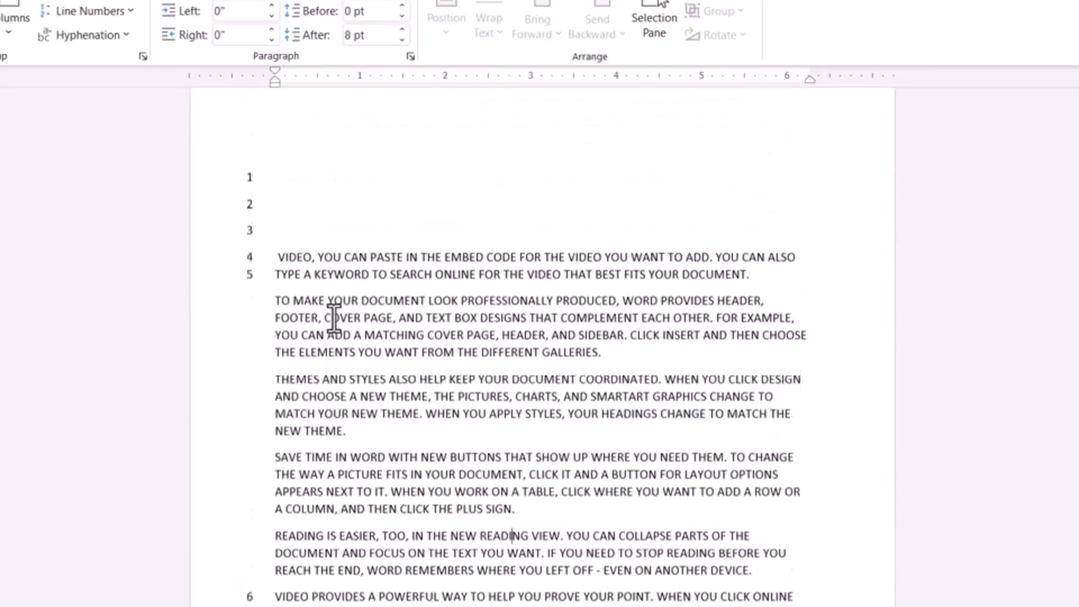
Delete the three blank lines above the first paragraph on page 1
click(275, 276)
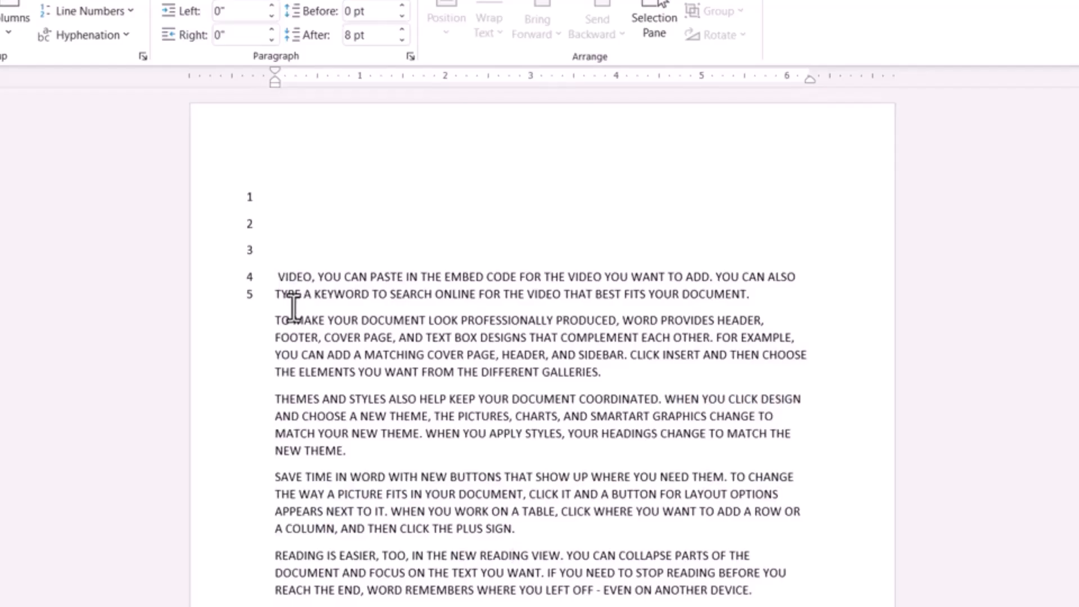
key(BackSpace)
key(BackSpace)
key(BackSpace)
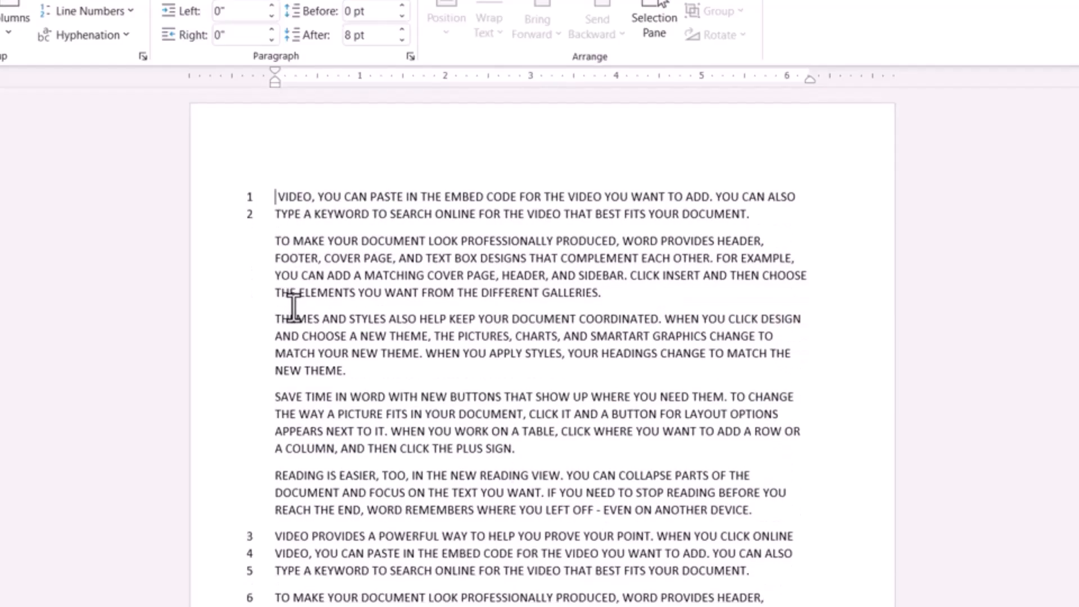
Set the line numbering to restart on each page
click(131, 12)
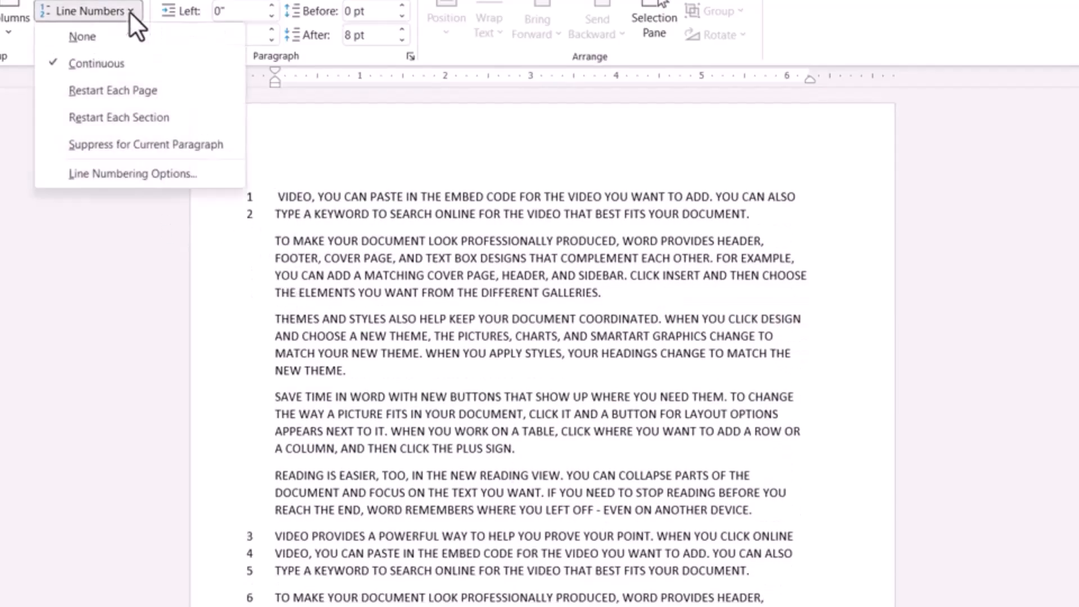
click(113, 88)
Examine the line numbers at the page transitions to check where the numbering restarts
scroll(416, 208, down, 10)
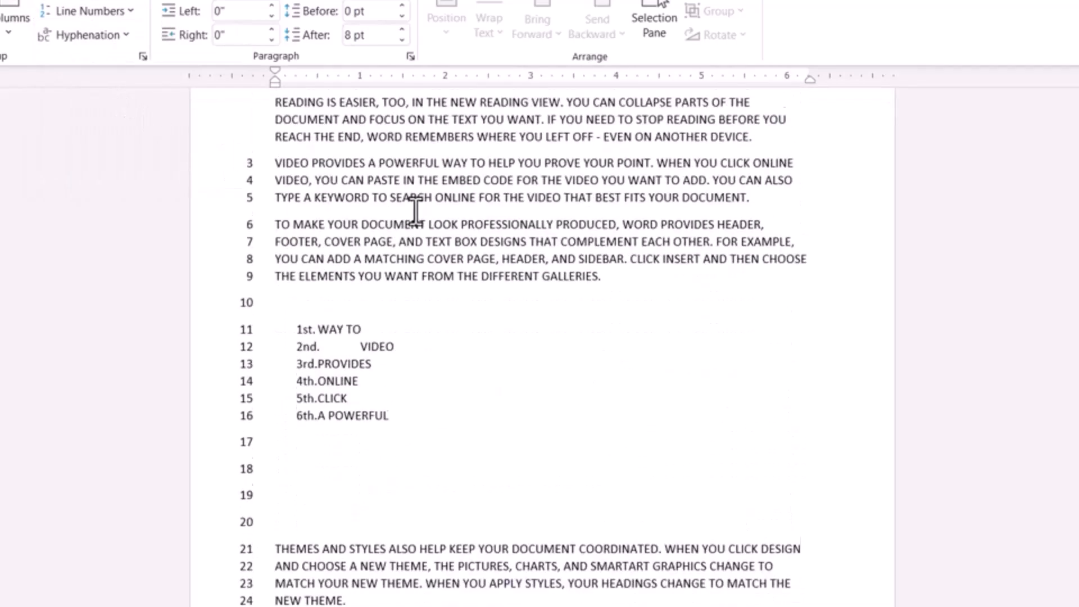
scroll(416, 208, down, 5)
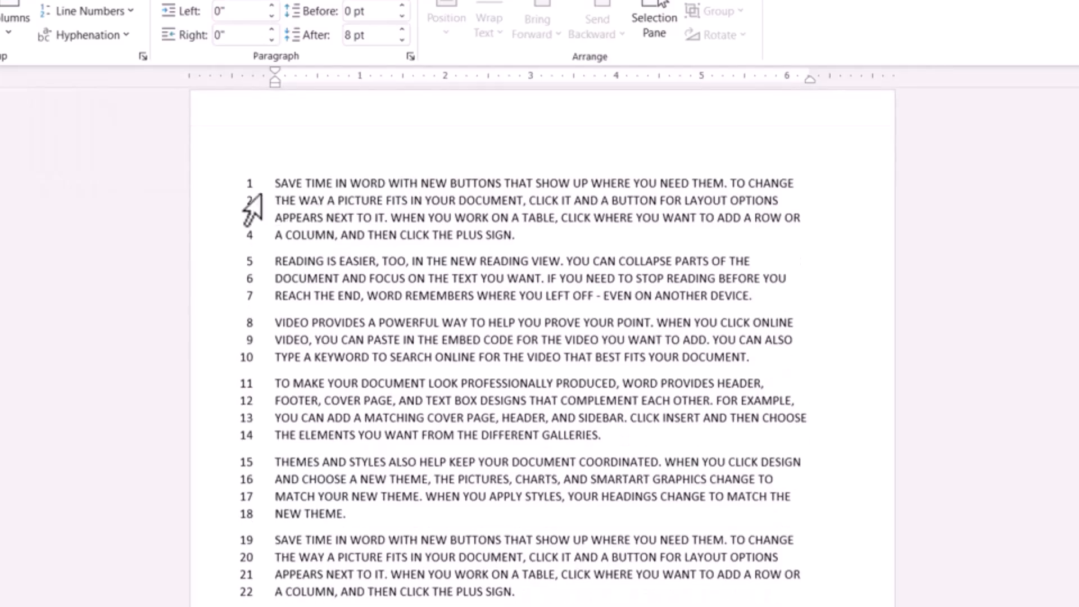
scroll(433, 222, down, 10)
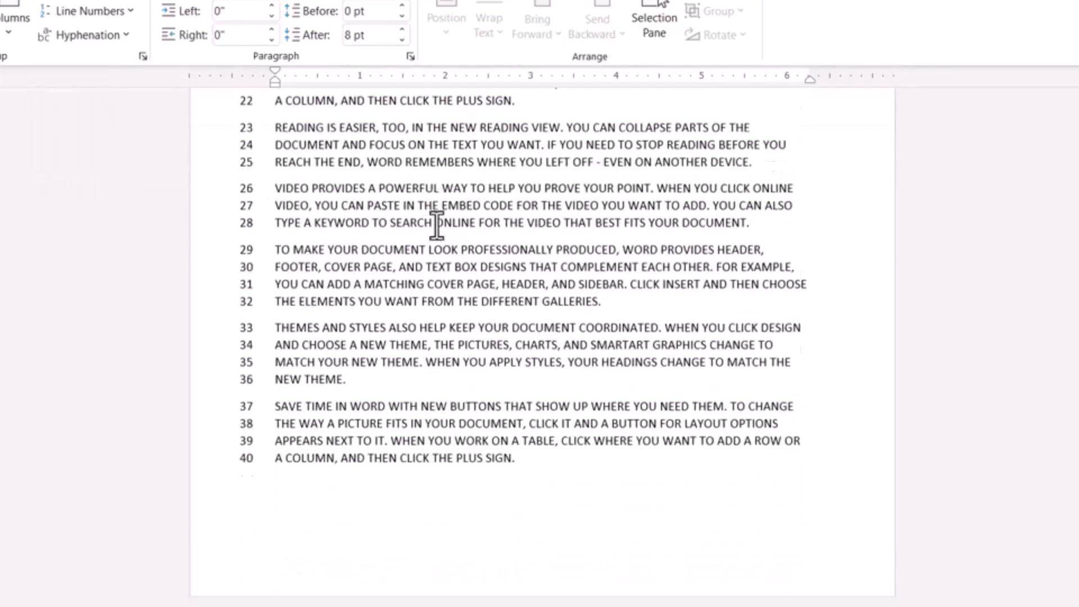
scroll(436, 223, up, 4)
scroll(436, 222, up, 10)
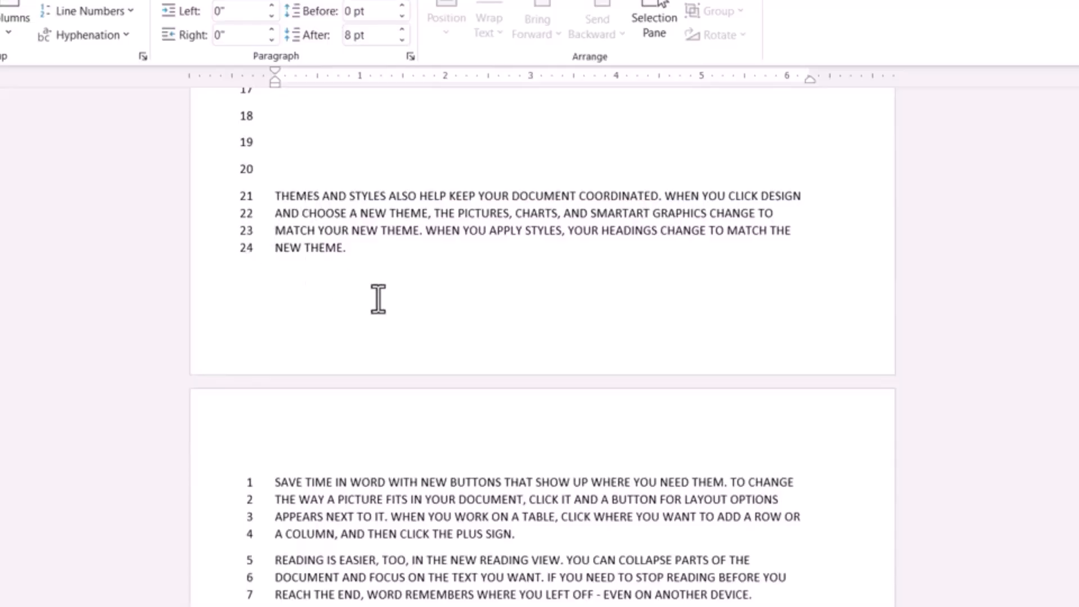
scroll(379, 299, down, 5)
scroll(378, 304, down, 12)
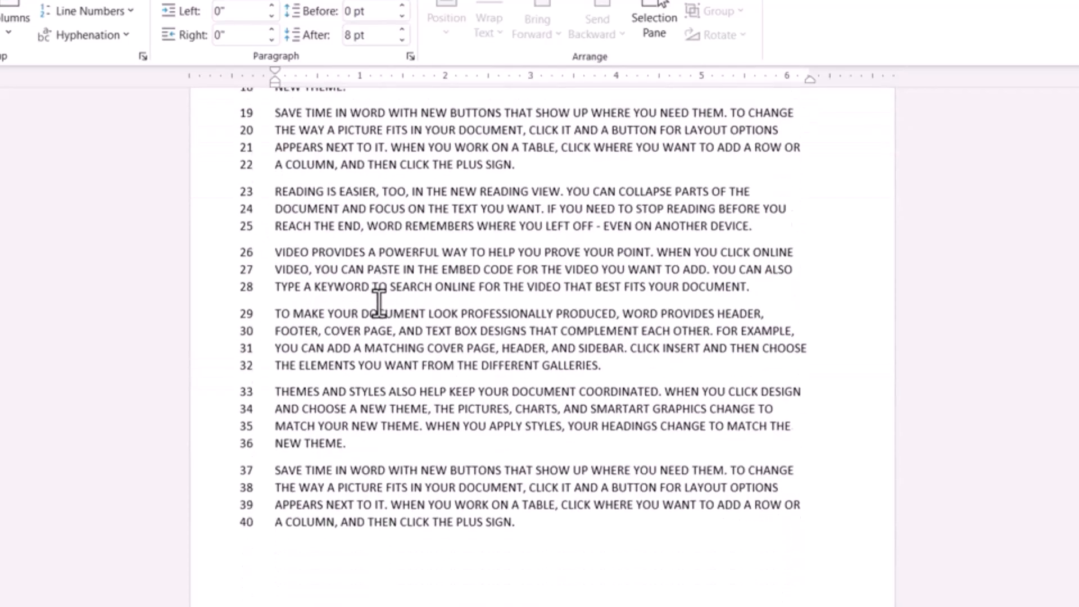
scroll(378, 303, down, 10)
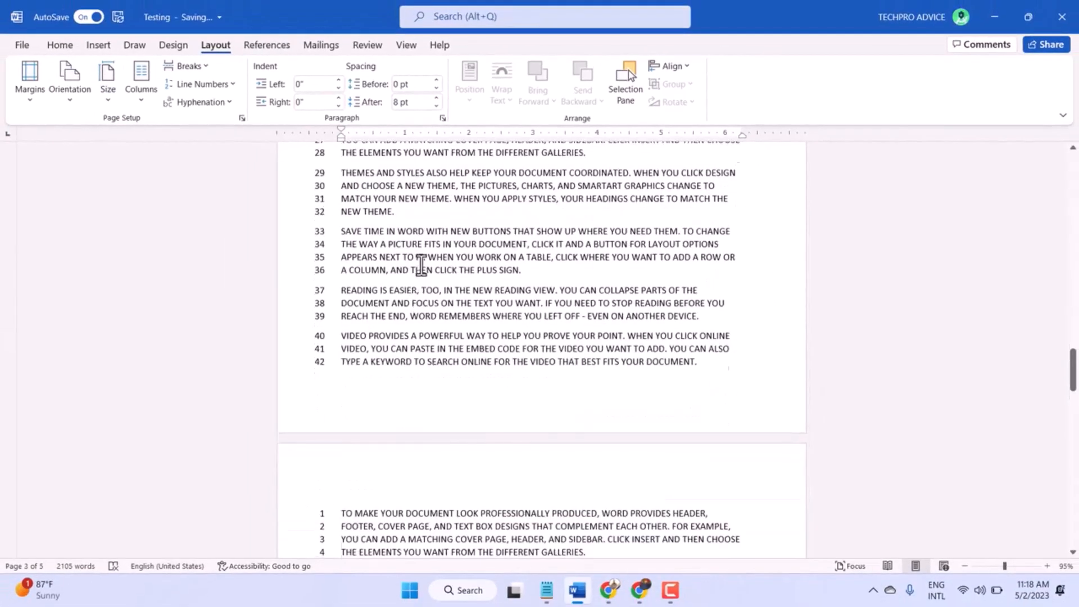
Set the line numbering to restart at each section
scroll(422, 268, up, 5)
click(225, 84)
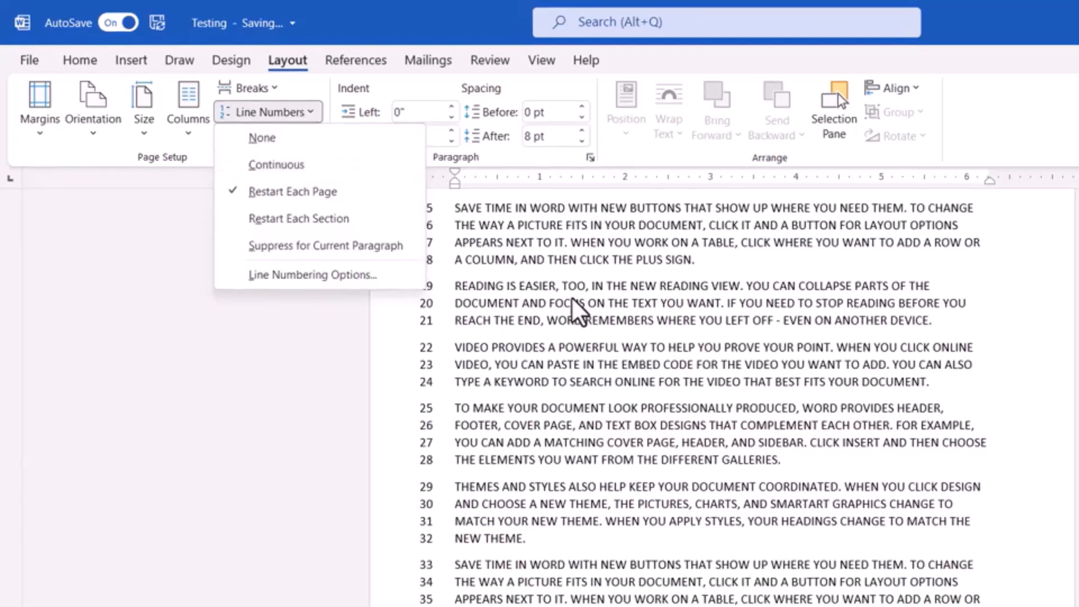
click(268, 224)
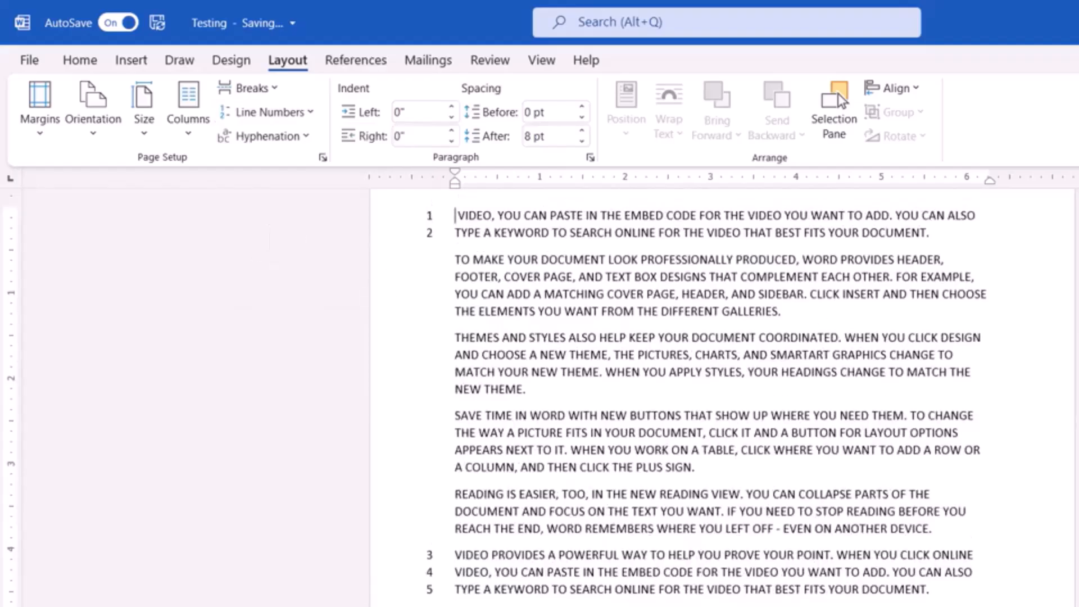
Examine the line numbers across the pages to check how the per-section numbering runs through the document
scroll(722, 393, down, 20)
scroll(723, 393, down, 20)
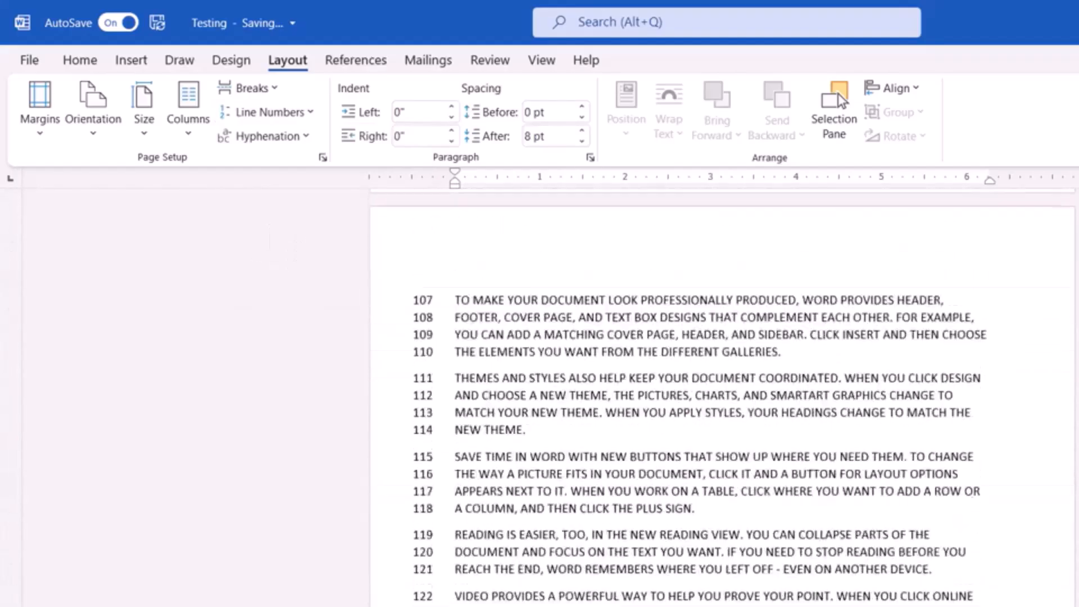
scroll(722, 393, up, 20)
scroll(722, 394, down, 20)
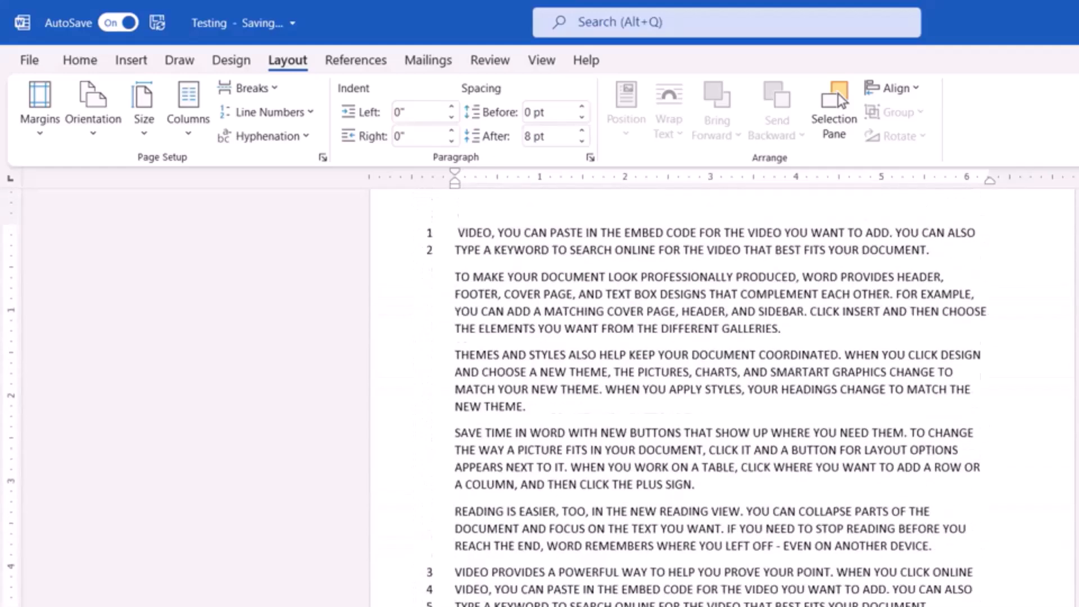
drag(1073, 513, 1072, 169)
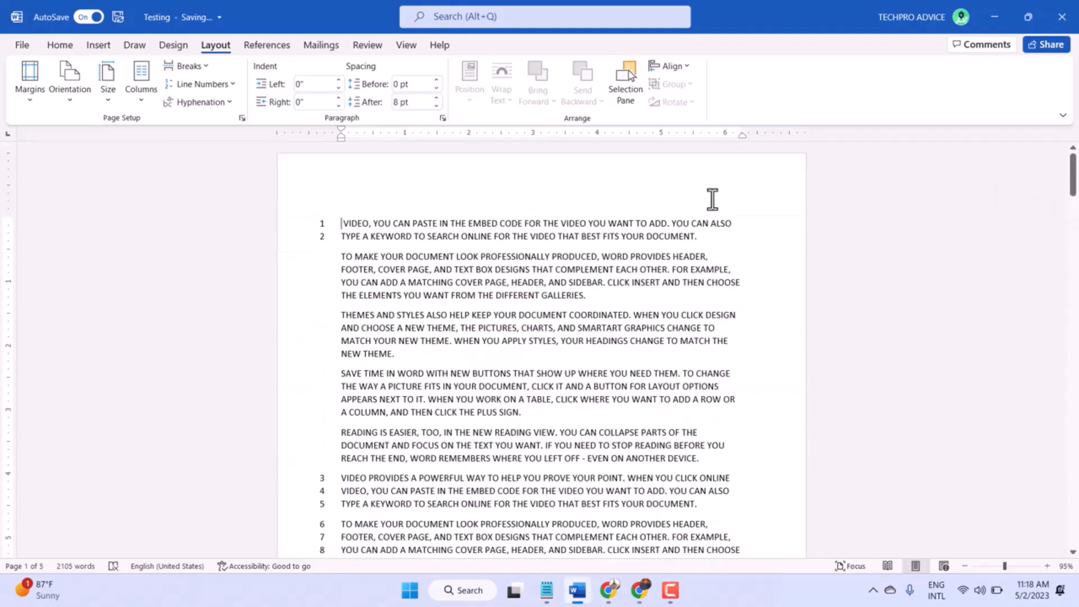
Open the line numbering options, review the layout, paper and margin settings in Page Setup, and close it without changes
click(224, 83)
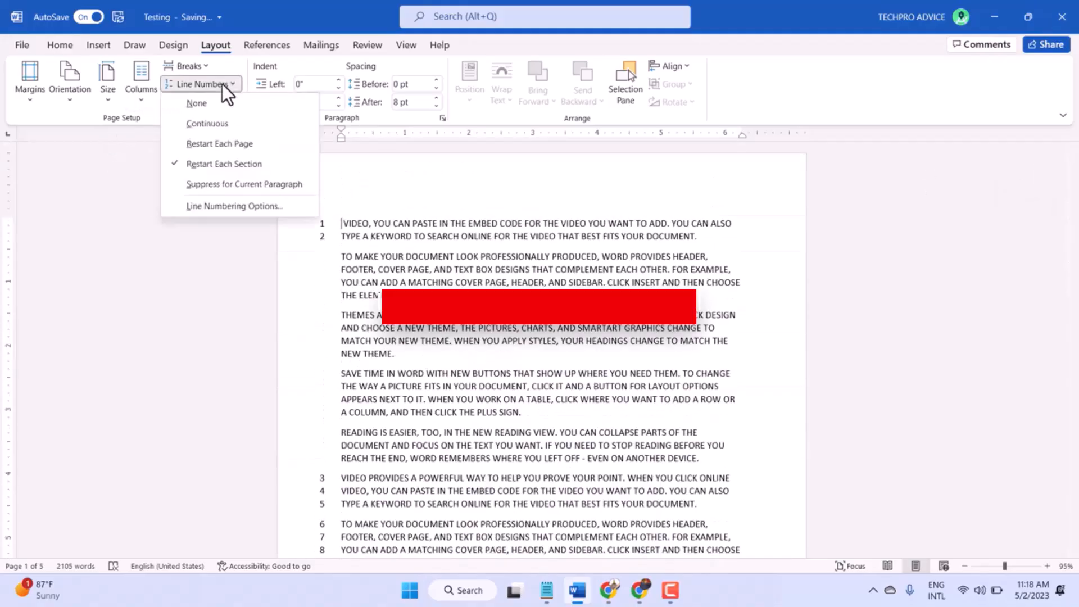
click(246, 207)
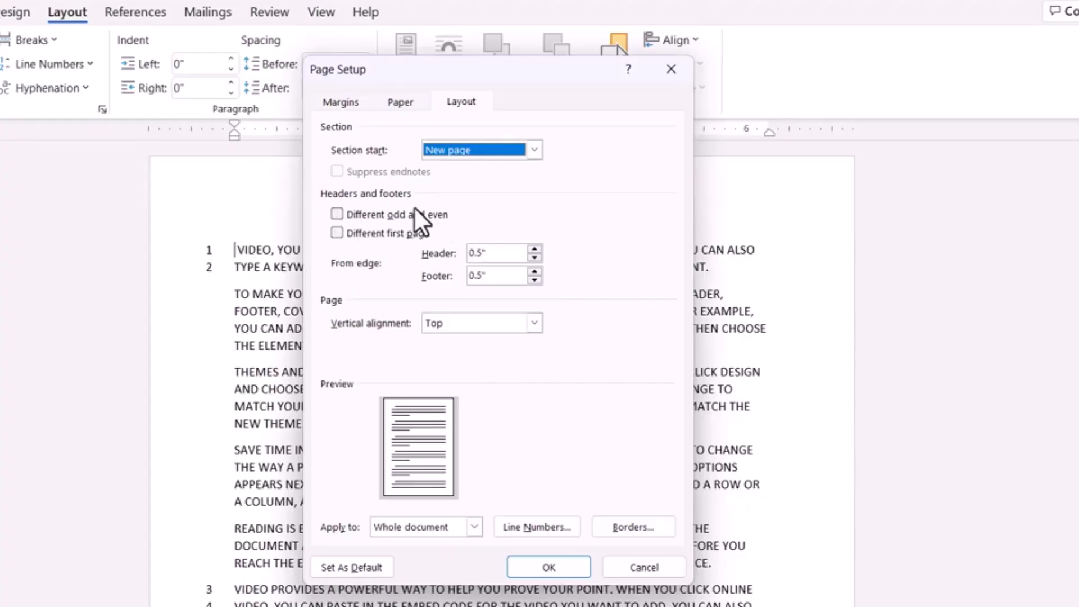
click(395, 103)
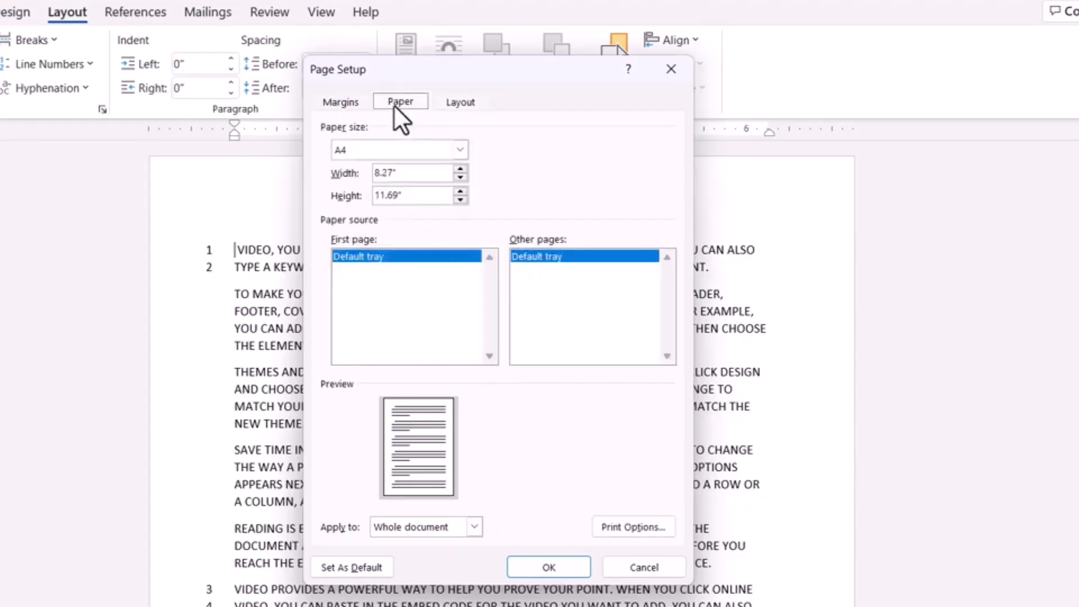
click(325, 105)
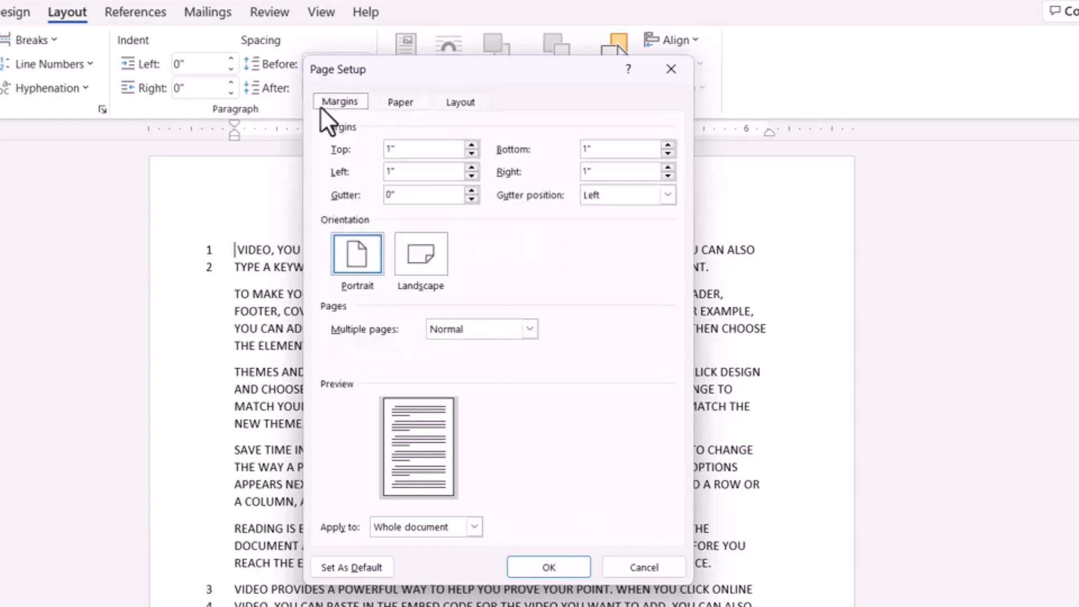
click(645, 567)
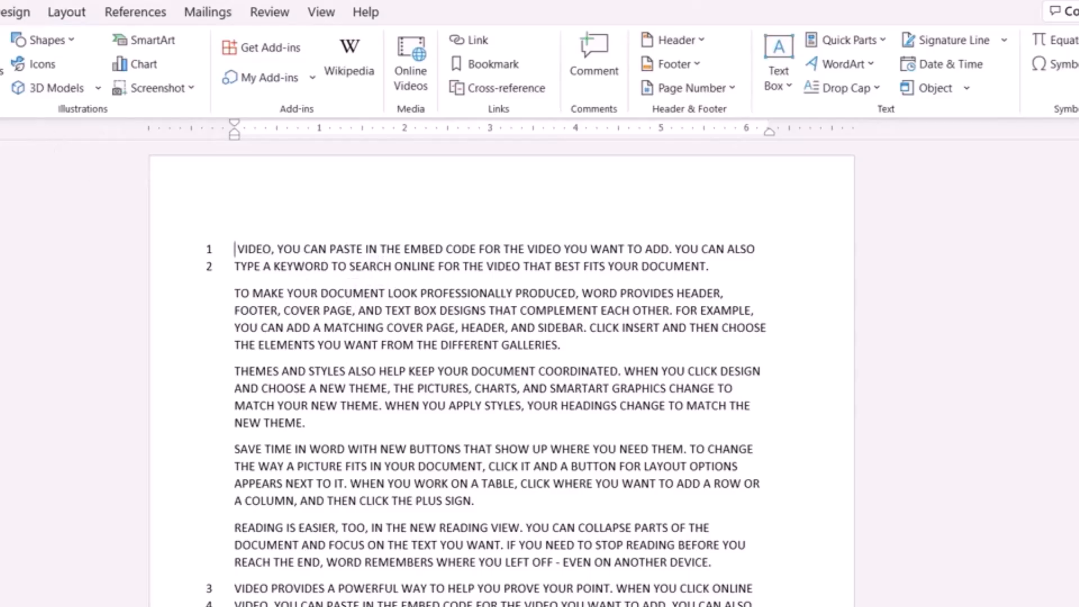
Set the document's line numbering to continuous
click(92, 11)
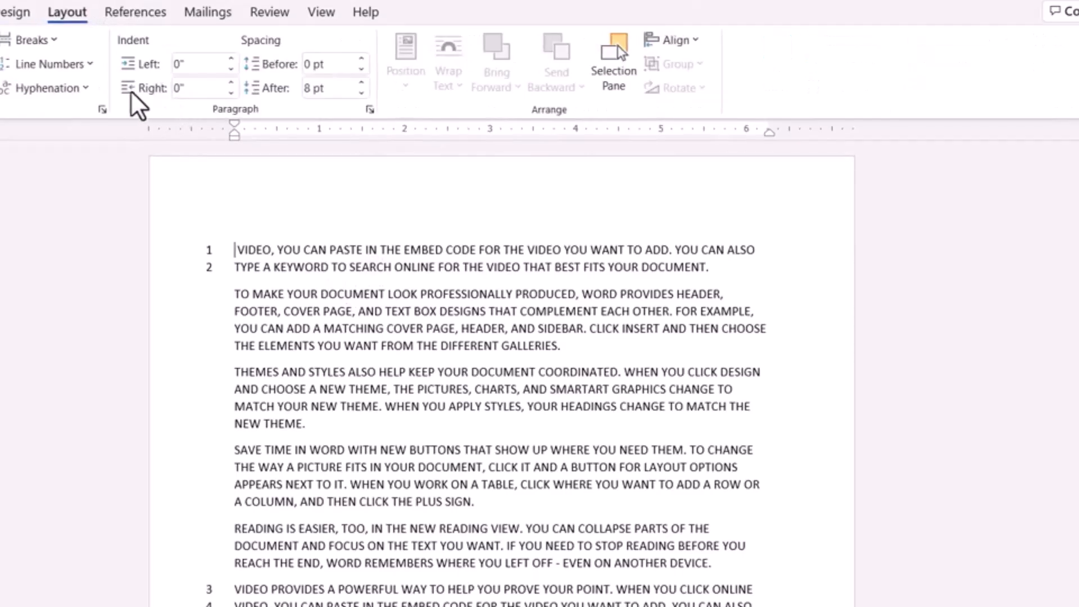
click(50, 64)
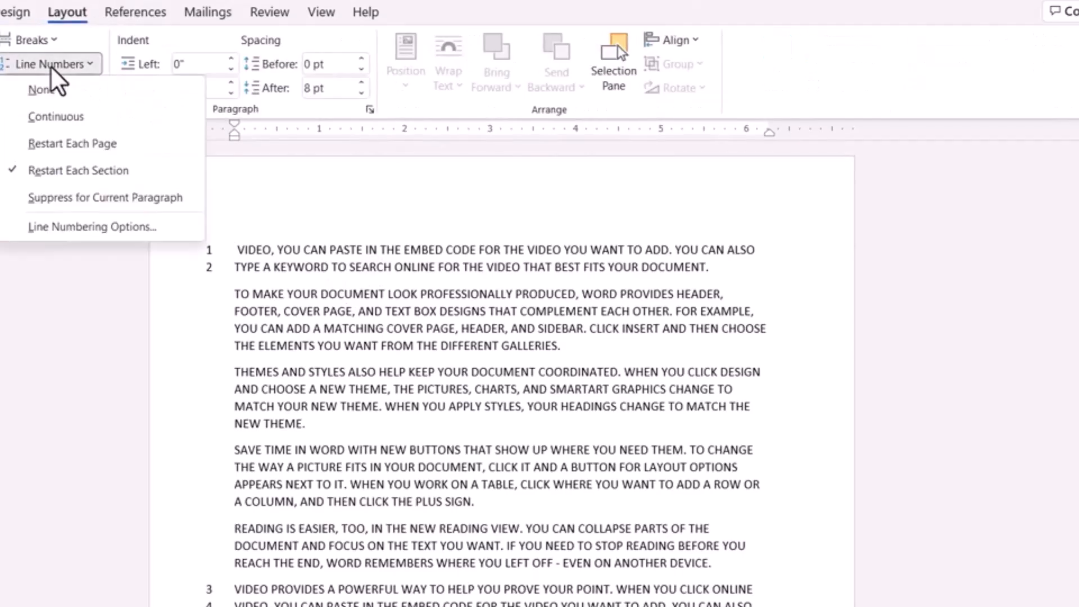
click(31, 115)
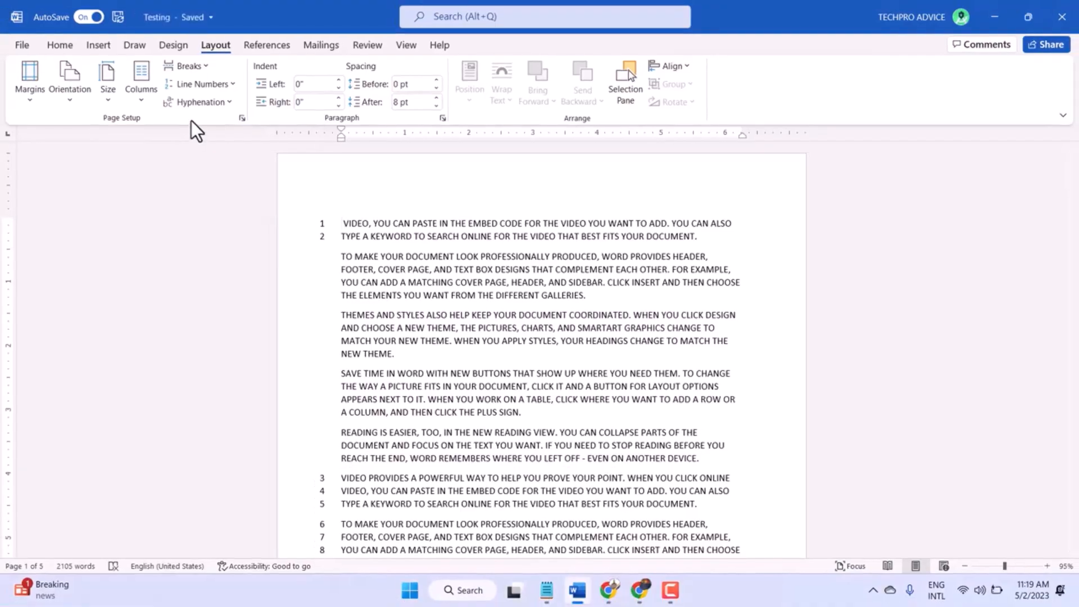
Remove the line numbers from the document by setting line numbering to None, and check the following pages
click(224, 85)
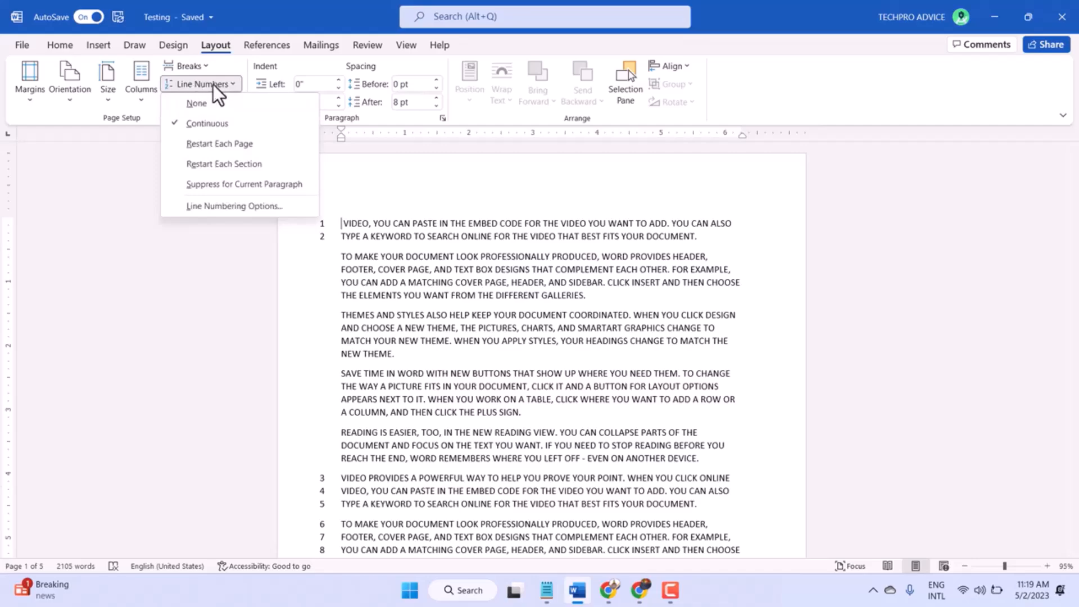
click(206, 103)
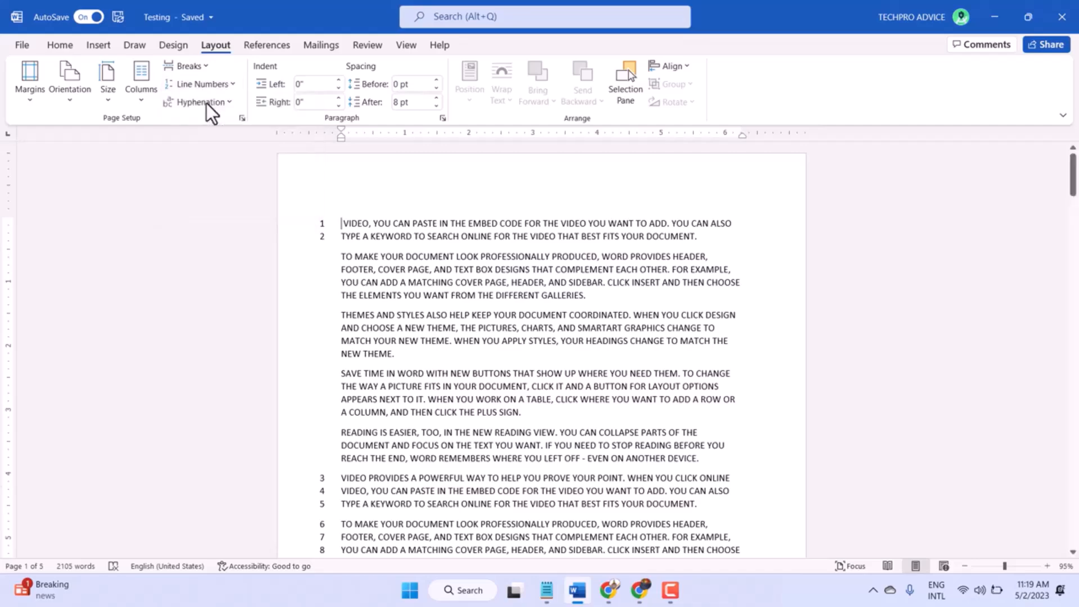
scroll(453, 361, down, 5)
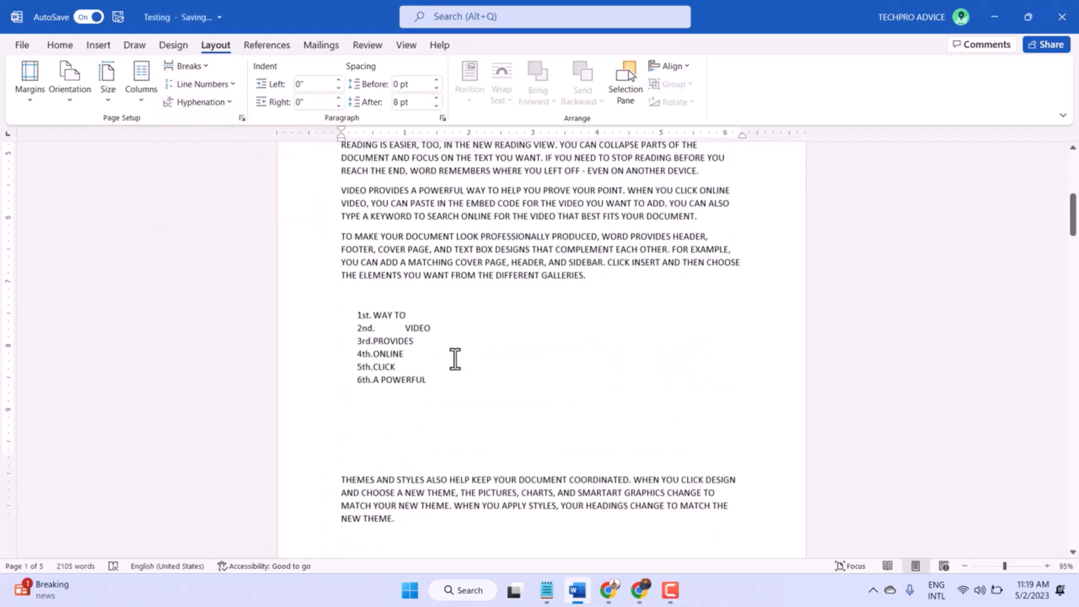
scroll(455, 358, down, 15)
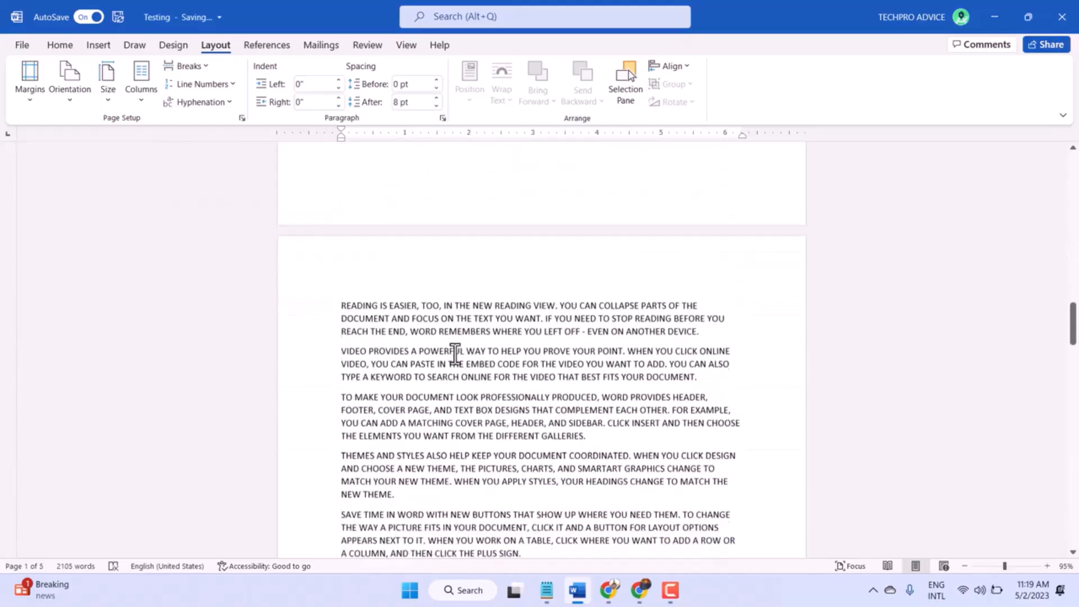
scroll(455, 353, down, 1)
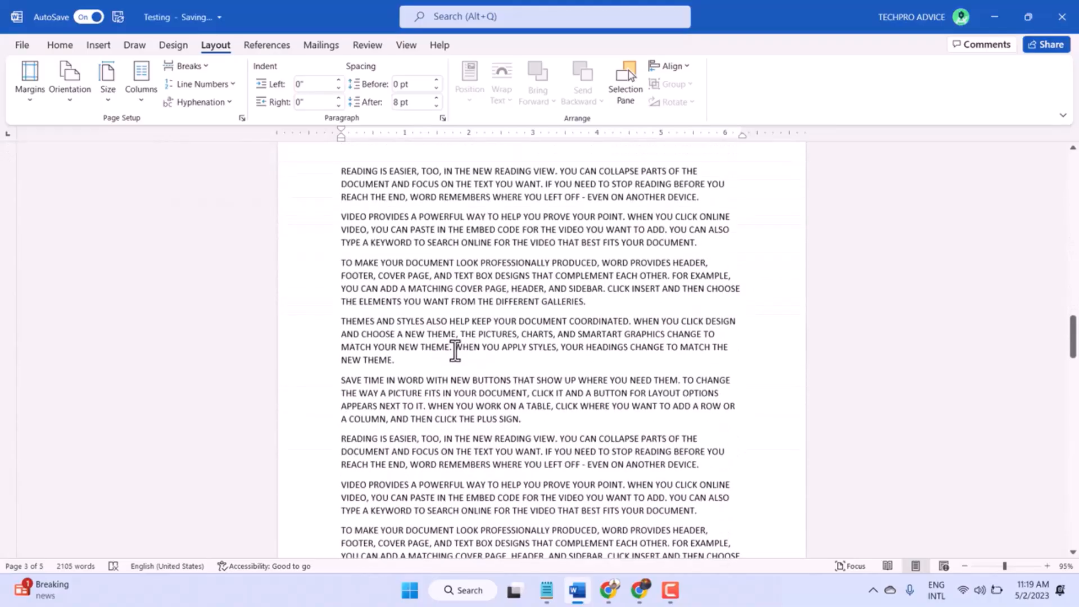